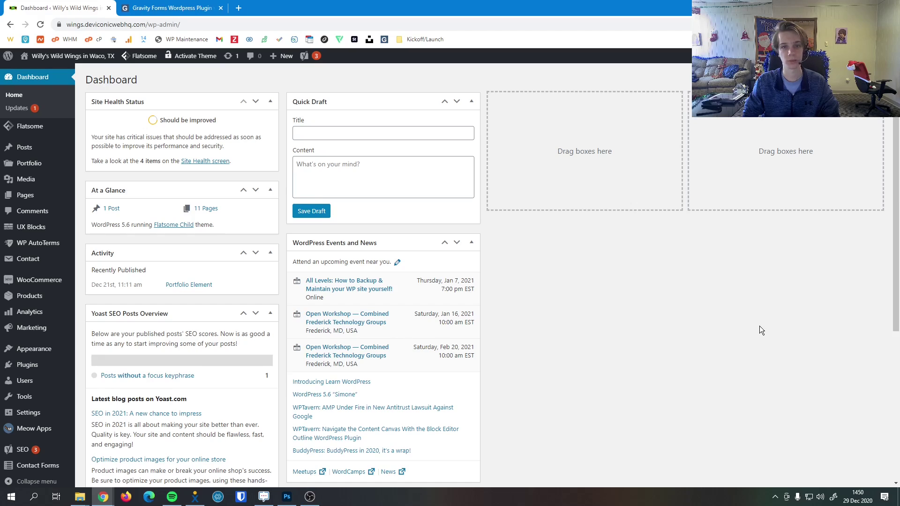
Open the Menu page for editing and go to its Yoast SEO search preview settings below the content.
{"action": "left_click", "coordinate": [26, 197]}
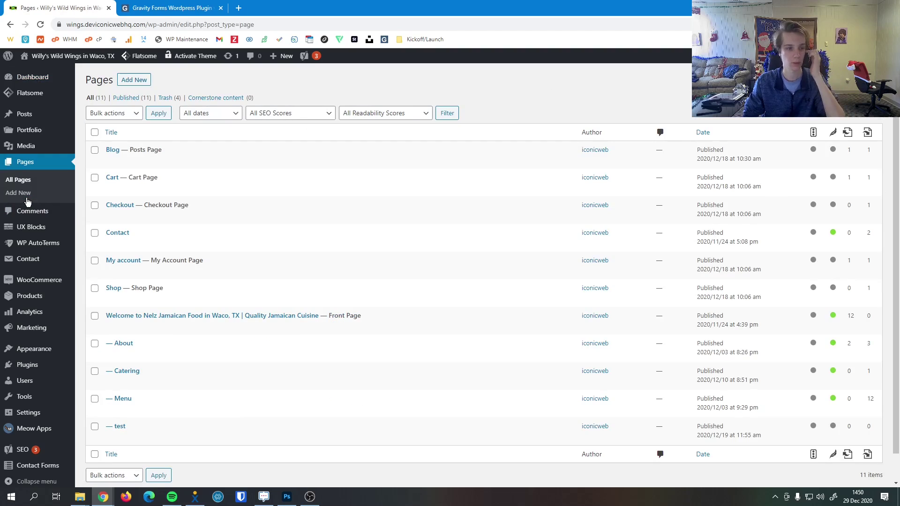
{"action": "scroll", "coordinate": [164, 394], "scroll_direction": "down", "scroll_amount": 1}
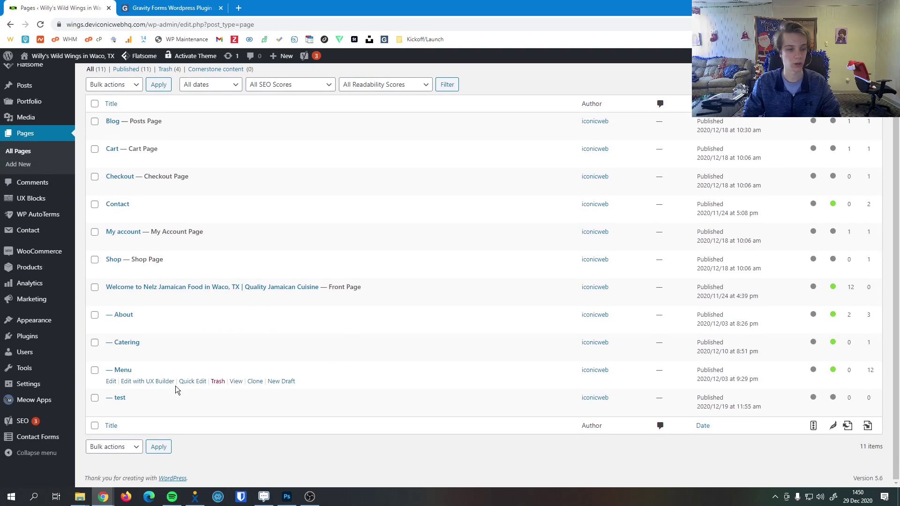
{"action": "left_click", "coordinate": [123, 370]}
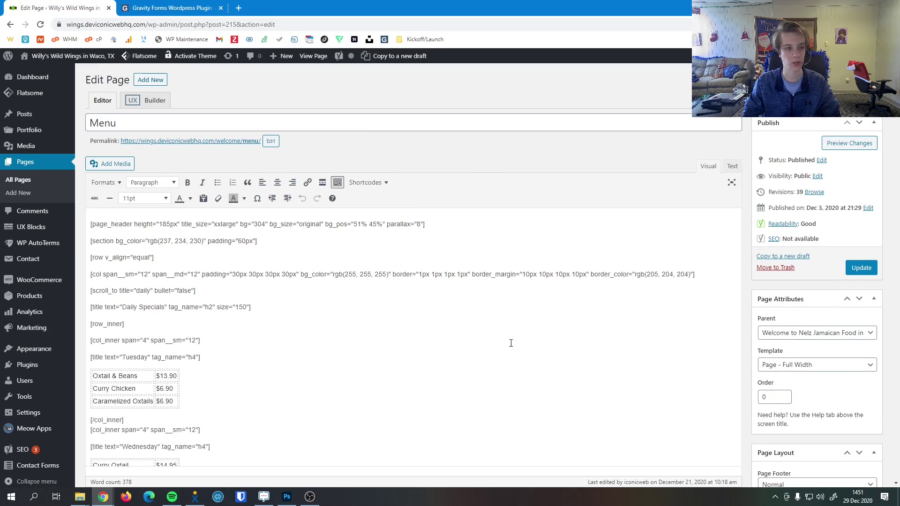
{"action": "scroll", "coordinate": [497, 375], "scroll_direction": "down", "scroll_amount": 5}
{"action": "scroll", "coordinate": [487, 401], "scroll_direction": "down", "scroll_amount": 15}
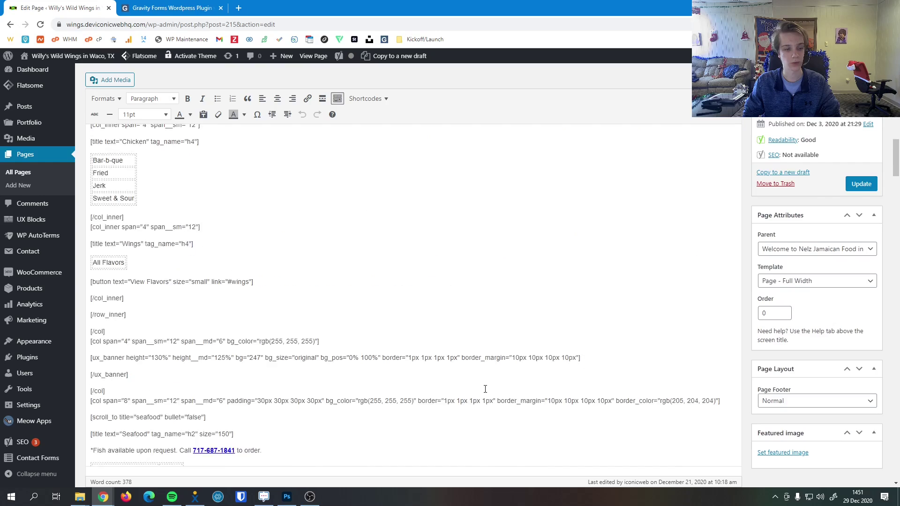
{"action": "scroll", "coordinate": [483, 376], "scroll_direction": "down", "scroll_amount": 15}
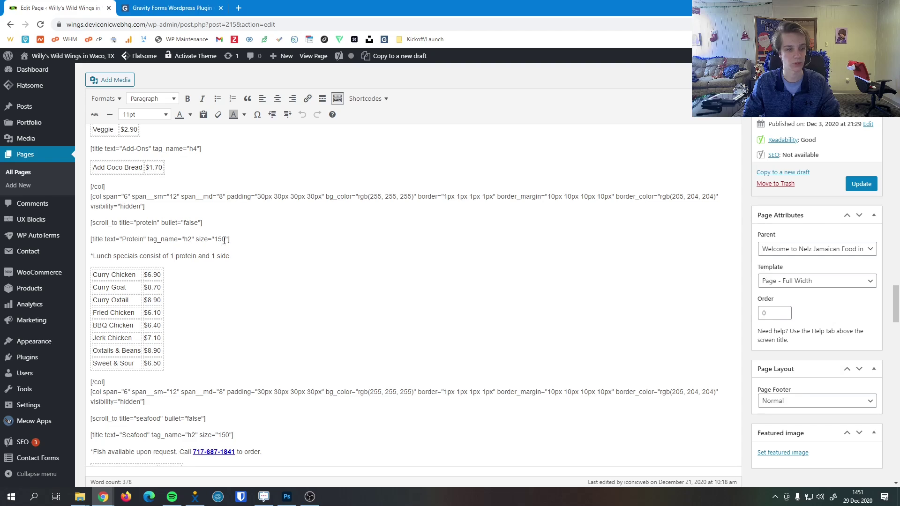
{"action": "scroll", "coordinate": [386, 332], "scroll_direction": "down", "scroll_amount": 15}
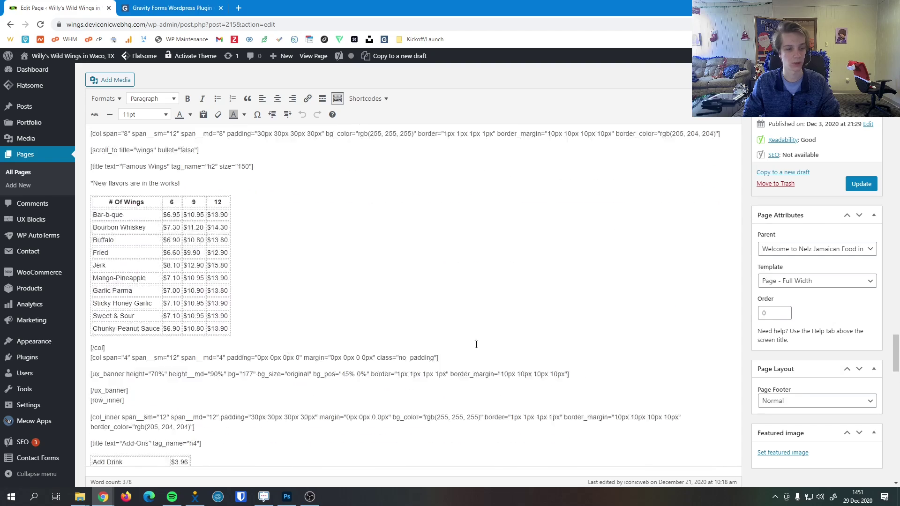
{"action": "scroll", "coordinate": [472, 352], "scroll_direction": "down", "scroll_amount": 10}
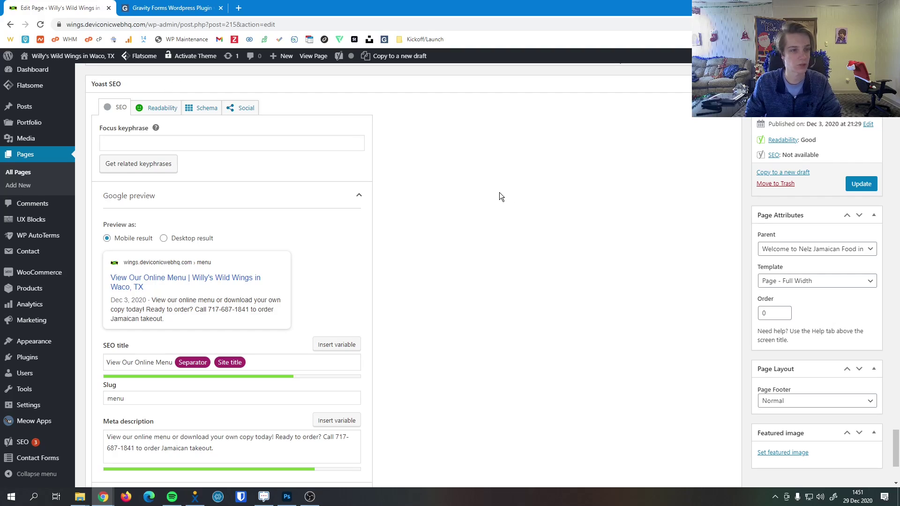
{"action": "scroll", "coordinate": [500, 193], "scroll_direction": "down", "scroll_amount": 3}
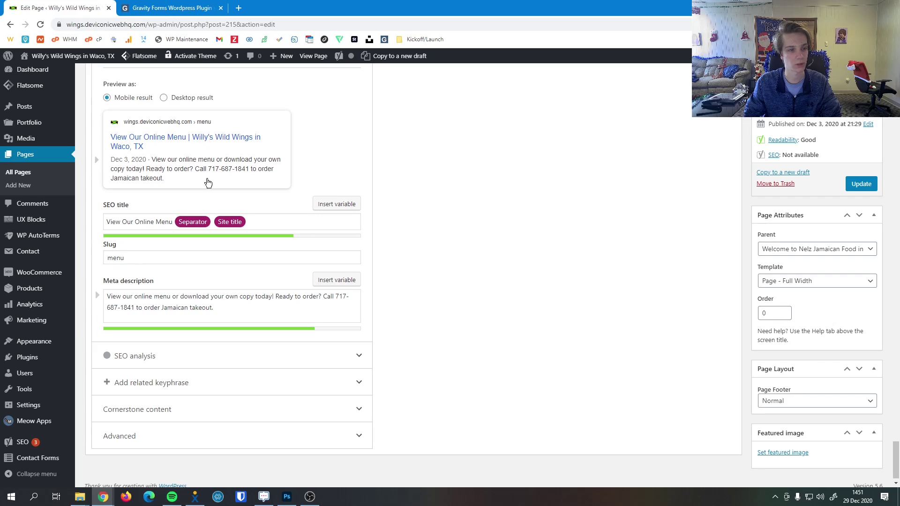
Append the filler text "alkjdfieuaidueiafueiadfuae" after the Site title variable in the SEO title.
{"action": "left_click", "coordinate": [277, 221]}
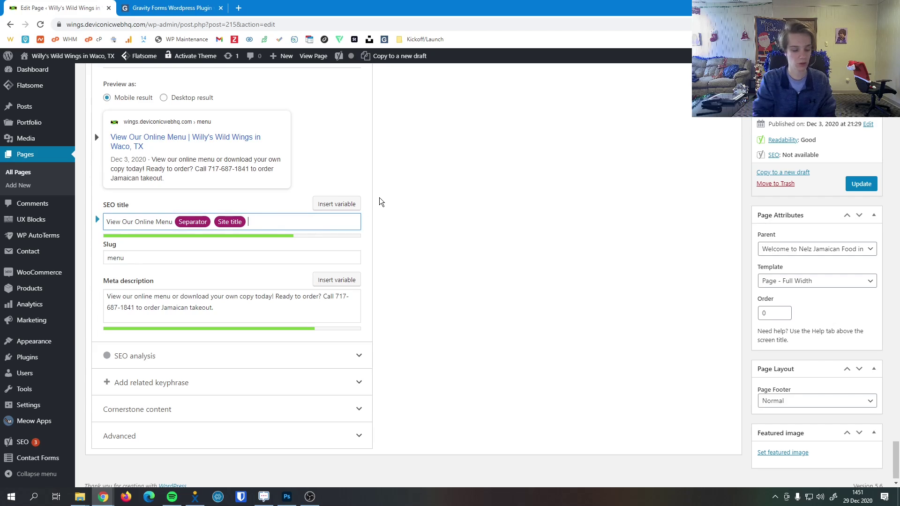
{"action": "type", "text": "alkjdfieua"}
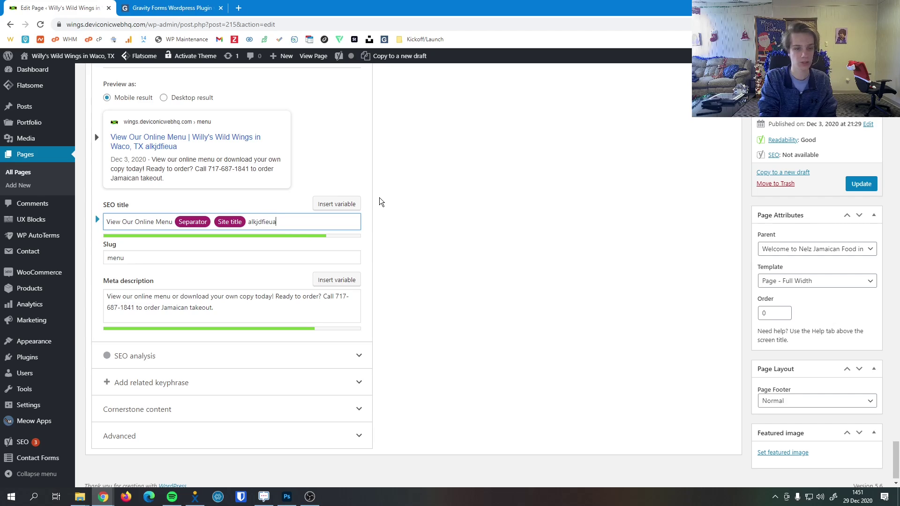
{"action": "type", "text": "idueiafueiadfuae"}
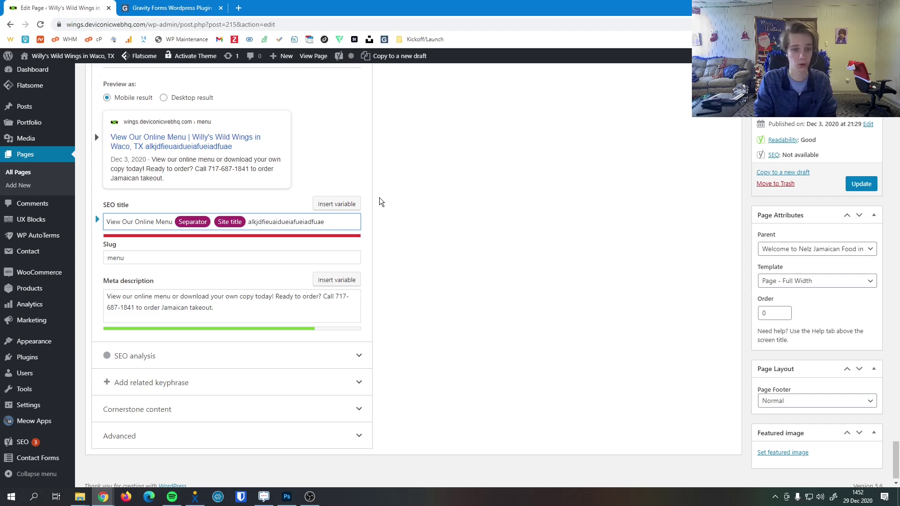
Delete the filler text from the end of the SEO title.
{"action": "key", "text": "shift+Left"}
{"action": "key", "text": "shift+Left"}
{"action": "key", "text": "shift+Left"}
{"action": "key", "text": "shift+Left"}
{"action": "key", "text": "shift+Left"}
{"action": "key", "text": "shift+Left"}
{"action": "key", "text": "shift+Left"}
{"action": "key", "text": "shift+Left"}
{"action": "key", "text": "shift+Left"}
{"action": "key", "text": "shift+Left"}
{"action": "key", "text": "shift+Left"}
{"action": "key", "text": "shift+Left"}
{"action": "key", "text": "shift+Left"}
{"action": "key", "text": "shift+Left"}
{"action": "key", "text": "shift+Left"}
{"action": "key", "text": "shift+Left"}
{"action": "key", "text": "shift+Left"}
{"action": "key", "text": "shift+Left"}
{"action": "key", "text": "shift+Left"}
{"action": "key", "text": "shift+Left"}
{"action": "key", "text": "shift+Left"}
{"action": "key", "text": "shift+Left"}
{"action": "key", "text": "shift+Left"}
{"action": "key", "text": "shift+Left"}
{"action": "key", "text": "shift+Left"}
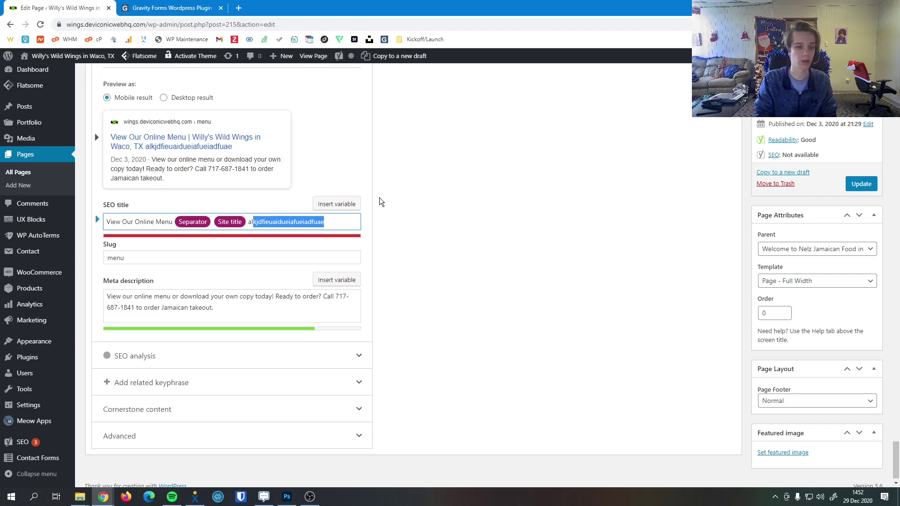
{"action": "key", "text": "BackSpace"}
{"action": "key", "text": "BackSpace"}
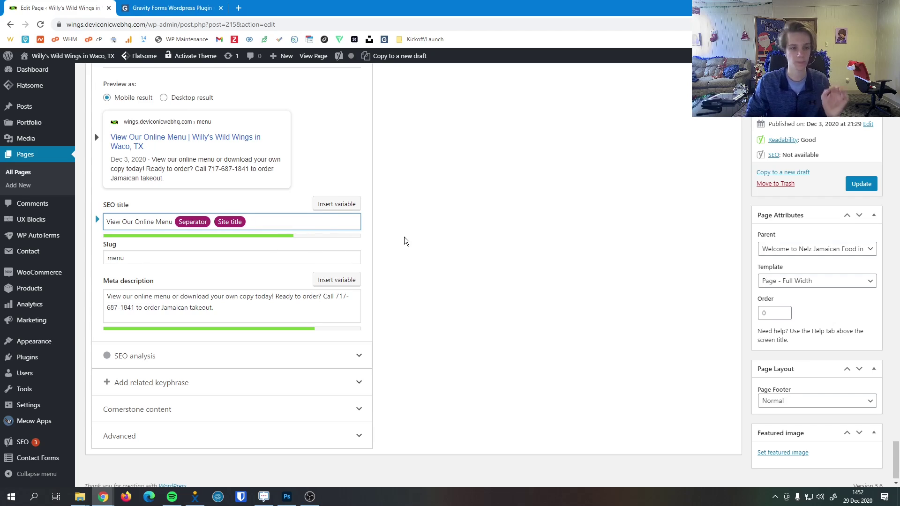
Try "test" as the page's slug in the Yoast settings and restore it to "menu".
{"action": "left_click", "coordinate": [137, 257]}
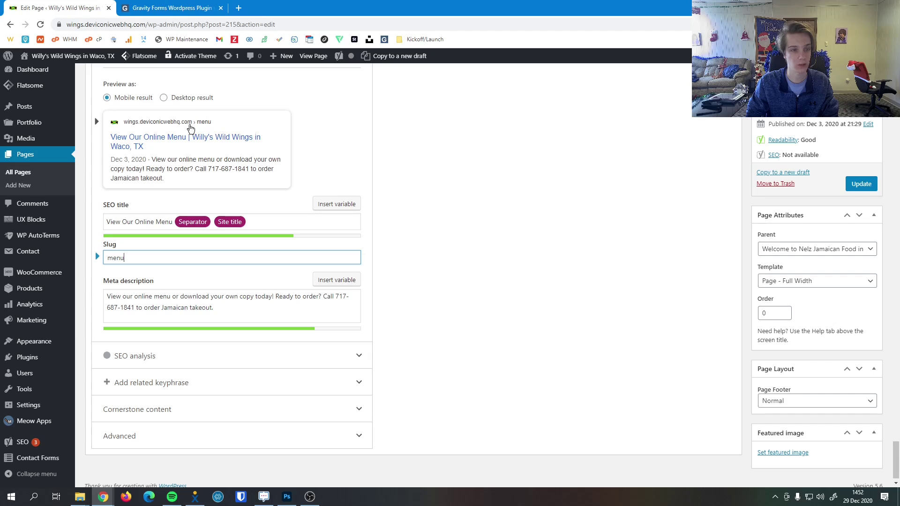
{"action": "key", "text": "ctrl+a"}
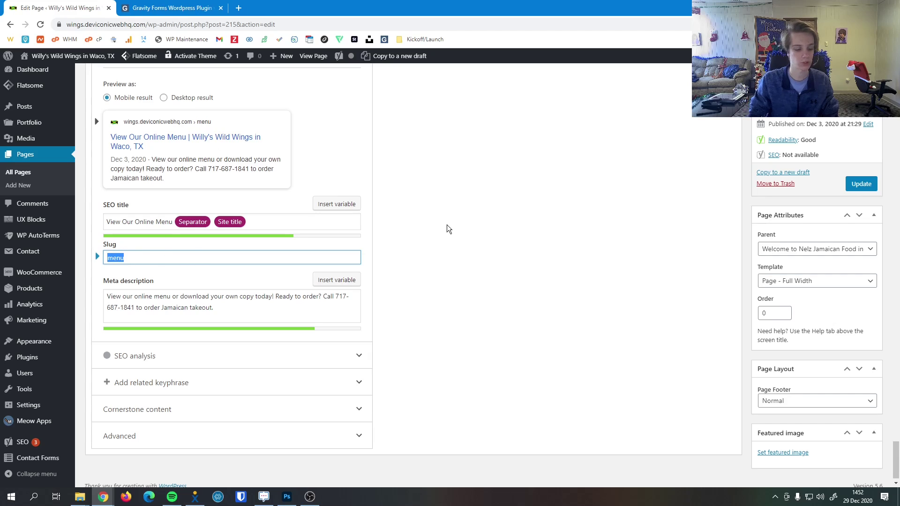
{"action": "type", "text": "test"}
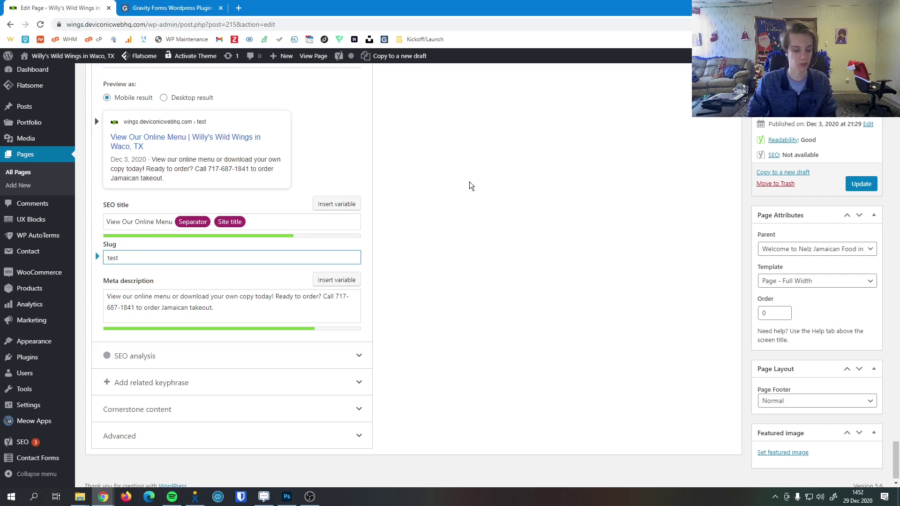
{"action": "key", "text": "ctrl+a"}
{"action": "type", "text": "menu"}
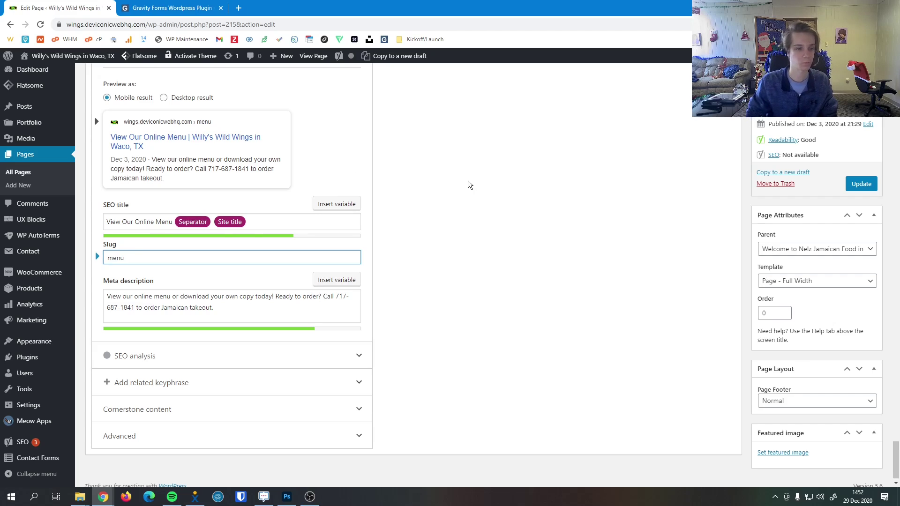
{"action": "left_click", "coordinate": [468, 181]}
Append random filler text to the end of the meta description to test its length, and remove it again.
{"action": "scroll", "coordinate": [196, 295], "scroll_direction": "down", "scroll_amount": 1}
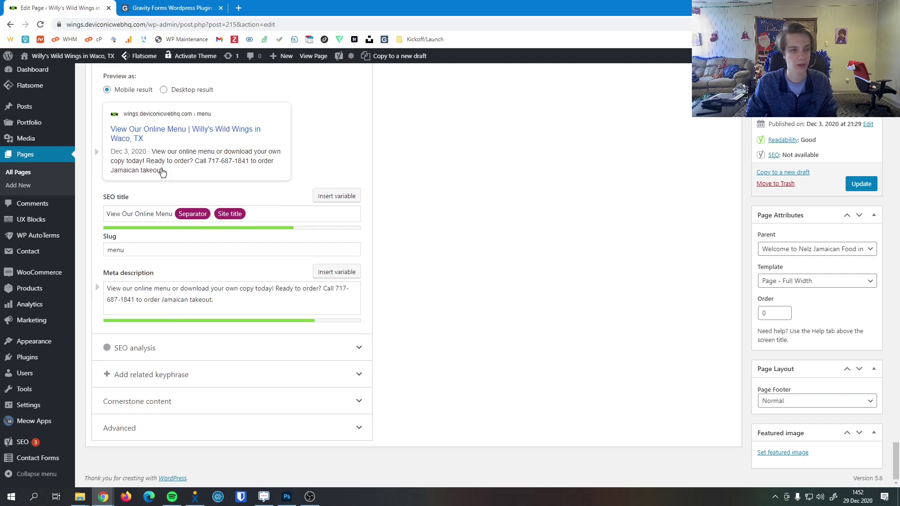
{"action": "left_click", "coordinate": [227, 299]}
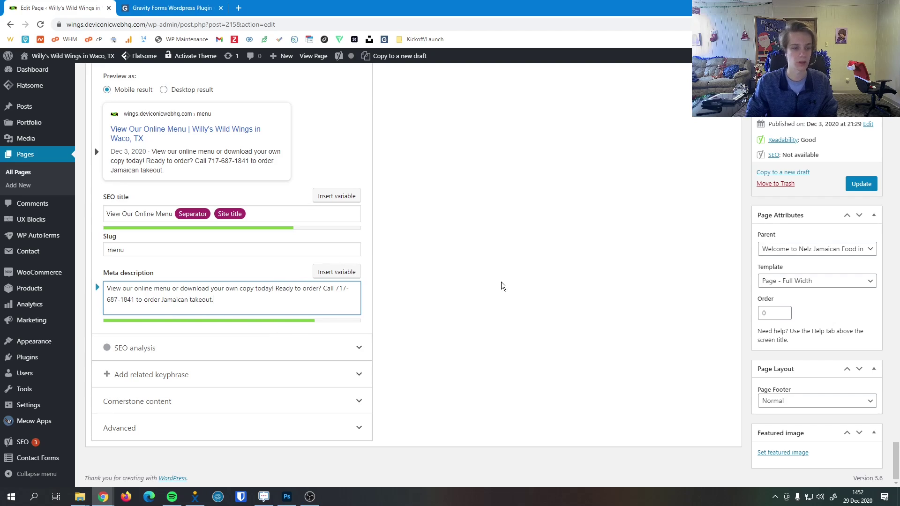
{"action": "type", "text": "alkdjfal;kdsfaweifjaldkfjawiejf"}
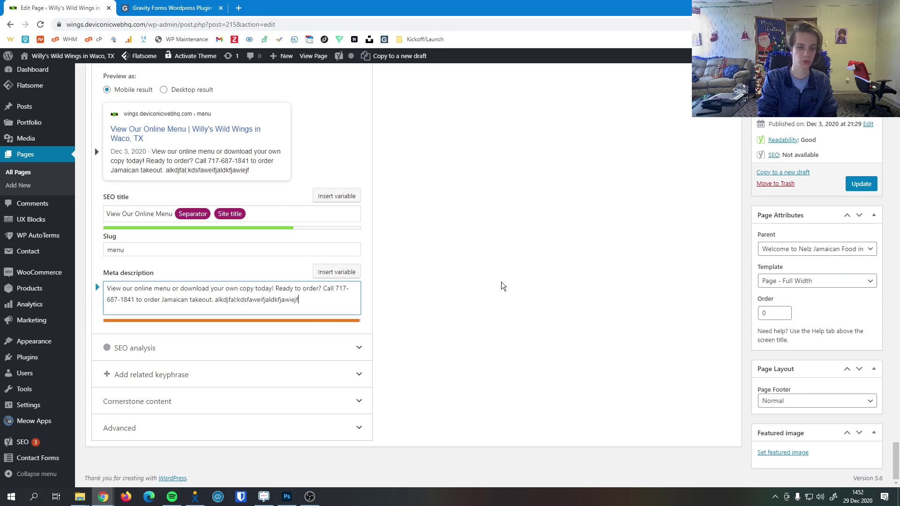
{"action": "type", "text": "a;lskdjfaweifj"}
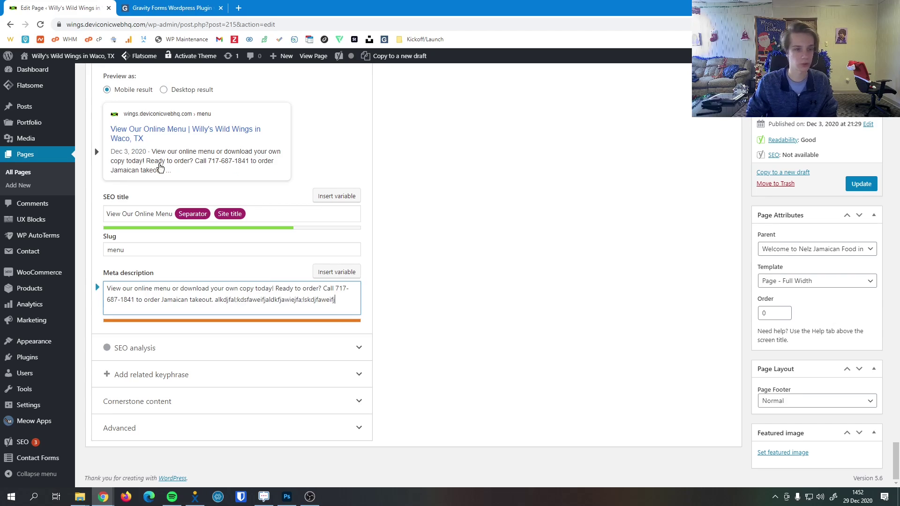
{"action": "left_click_drag", "start_coordinate": [335, 300], "coordinate": [216, 301]}
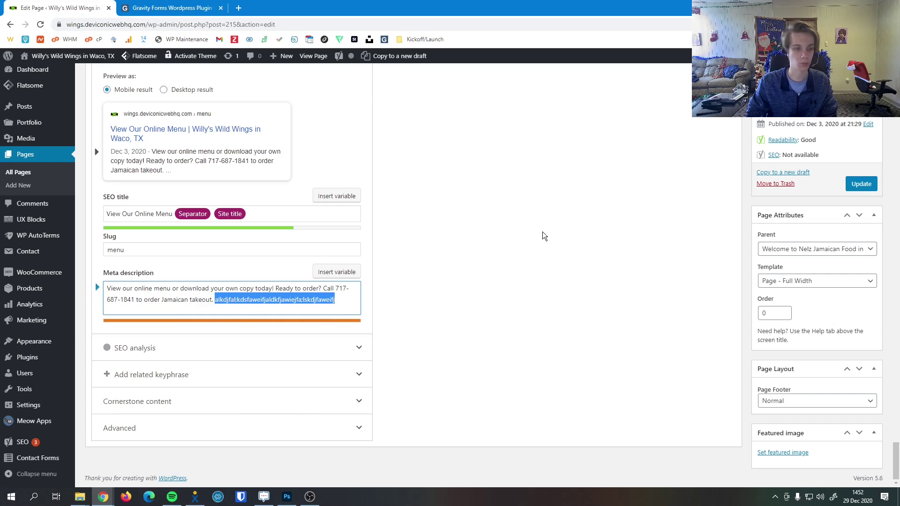
{"action": "key", "text": "BackSpace"}
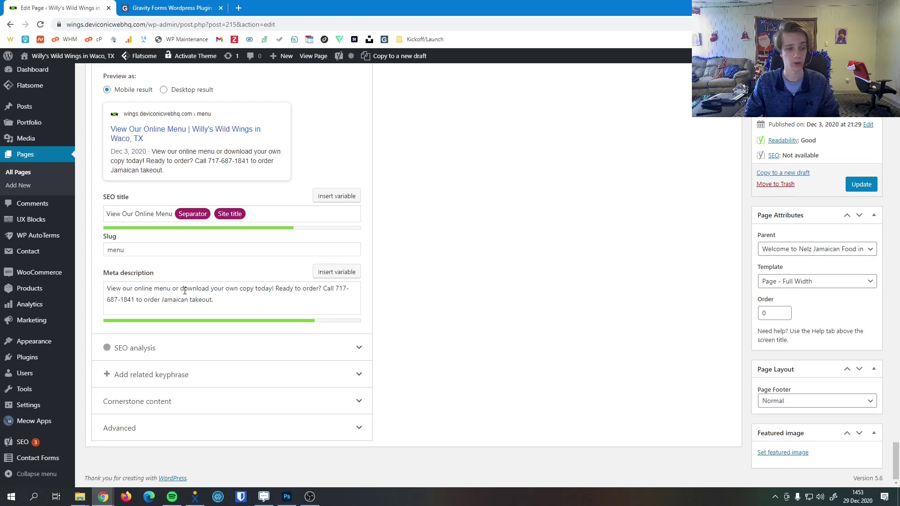
Review the wording of the meta description, including the phone number in its call to action.
{"action": "left_click", "coordinate": [214, 290]}
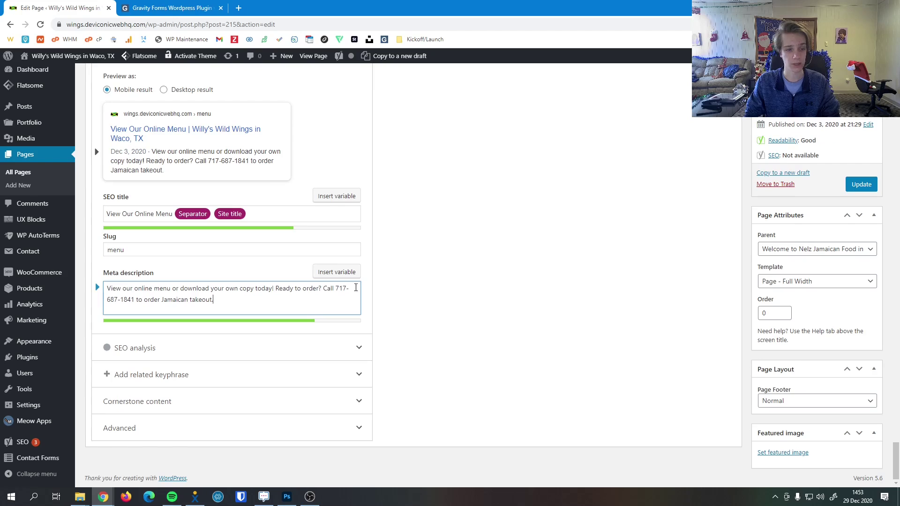
{"action": "left_click", "coordinate": [555, 307]}
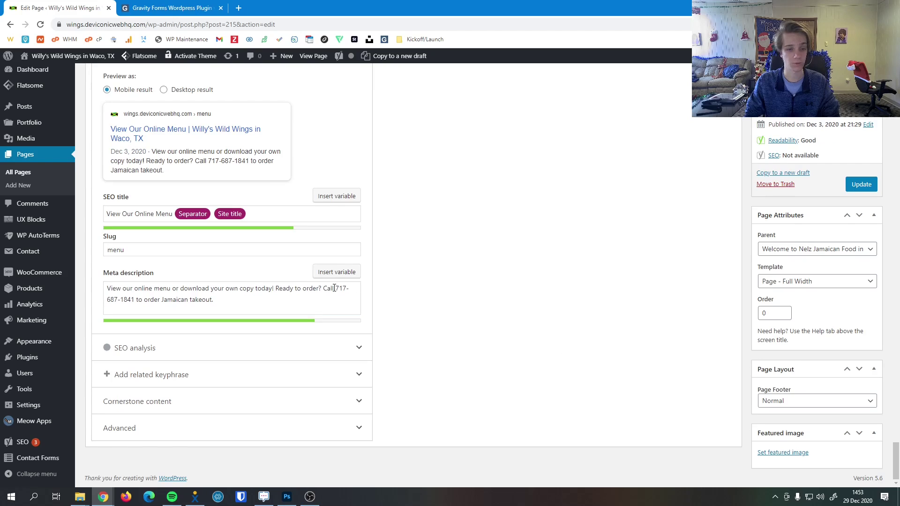
{"action": "left_click_drag", "start_coordinate": [335, 288], "coordinate": [134, 298]}
{"action": "left_click", "coordinate": [576, 307]}
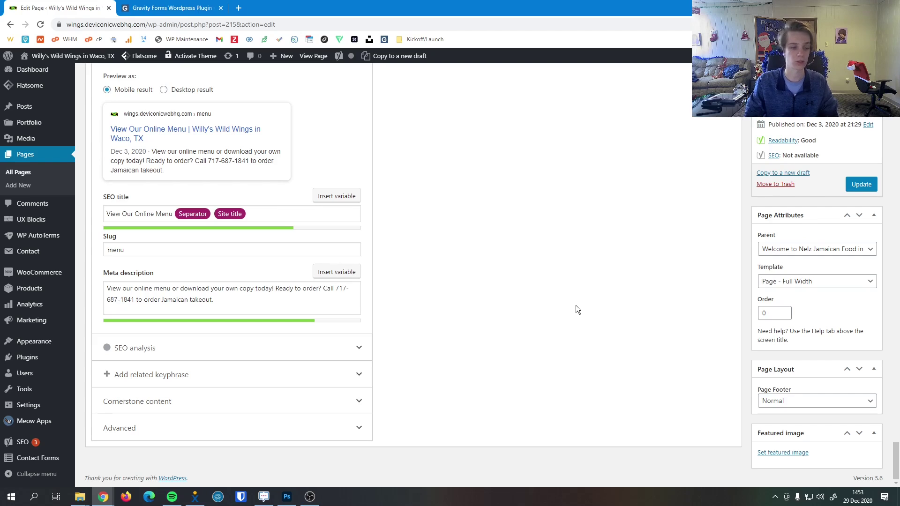
Look over the Yoast SEO preview of the Menu page and save the page with Update.
{"action": "scroll", "coordinate": [607, 308], "scroll_direction": "up", "scroll_amount": 5}
{"action": "scroll", "coordinate": [611, 308], "scroll_direction": "down", "scroll_amount": 2}
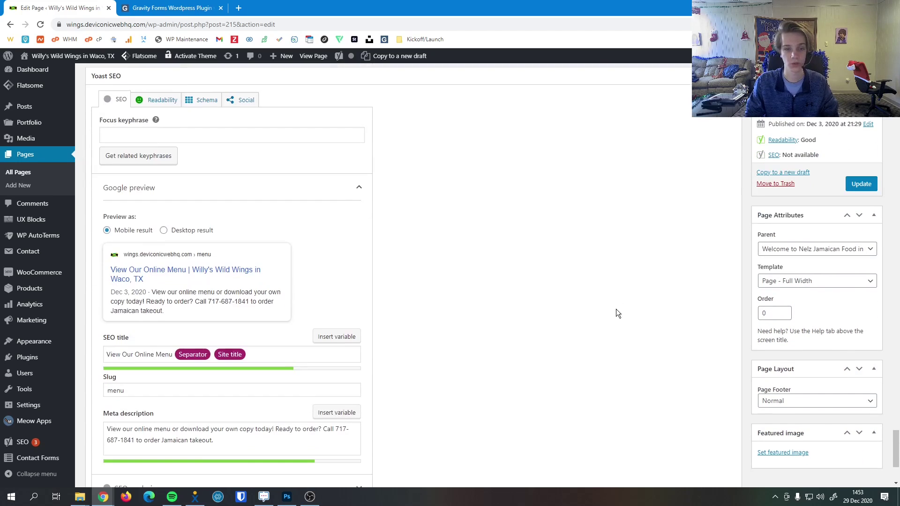
{"action": "scroll", "coordinate": [369, 235], "scroll_direction": "down", "scroll_amount": 1}
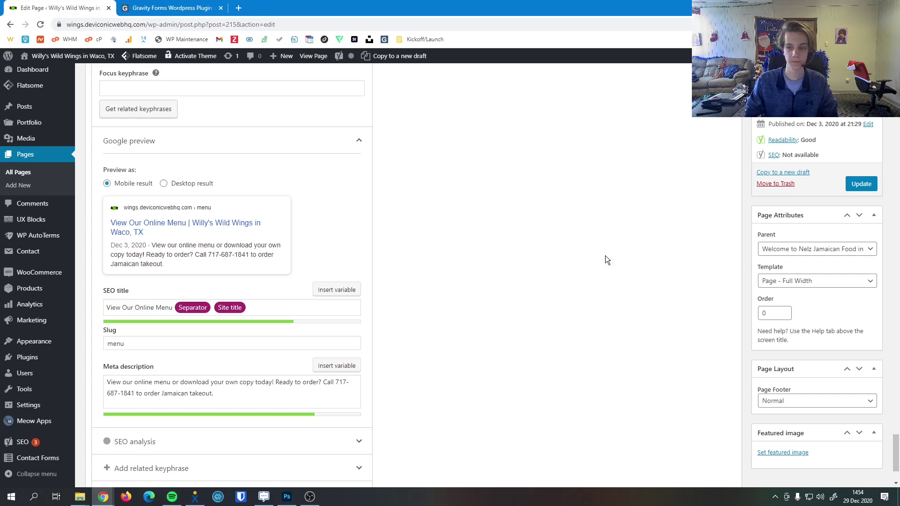
{"action": "left_click", "coordinate": [859, 184]}
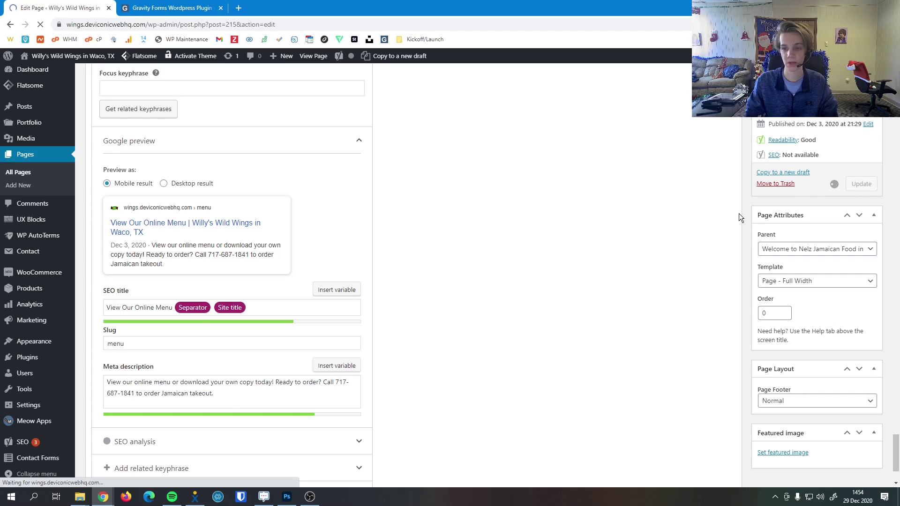